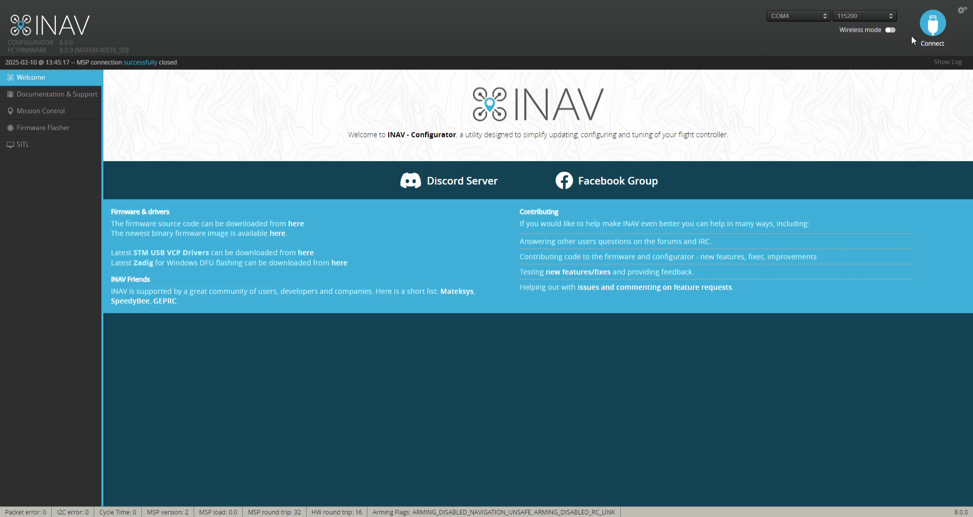
- Connect to the flight controller, list its full configuration diff in the CLI and try to save that output to a file
{"action": "left_click", "coordinate": [932, 24]}
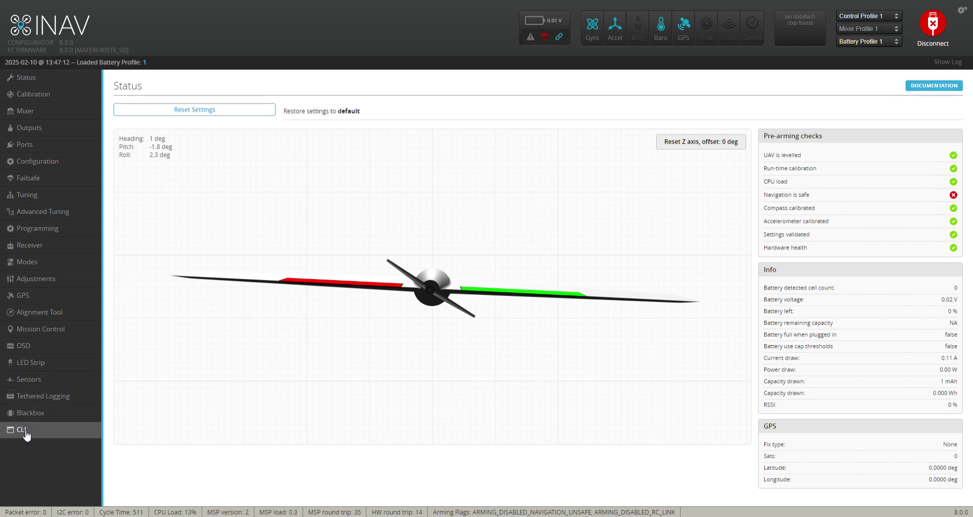
{"action": "left_click", "coordinate": [29, 431]}
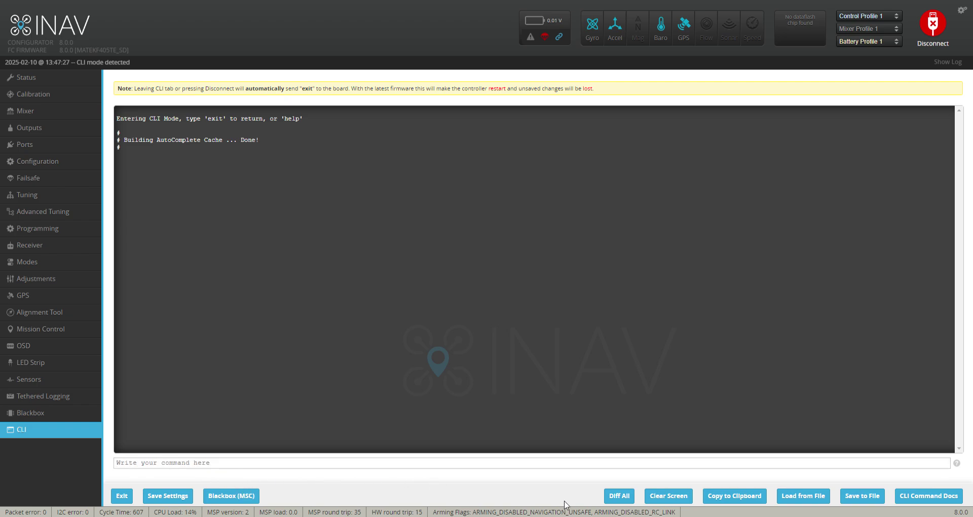
{"action": "left_click", "coordinate": [620, 498]}
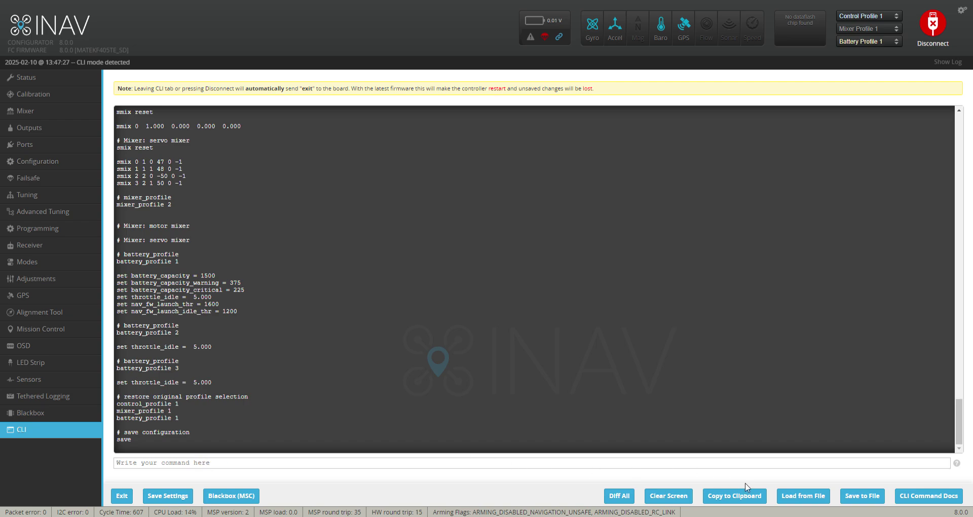
{"action": "left_click", "coordinate": [861, 498]}
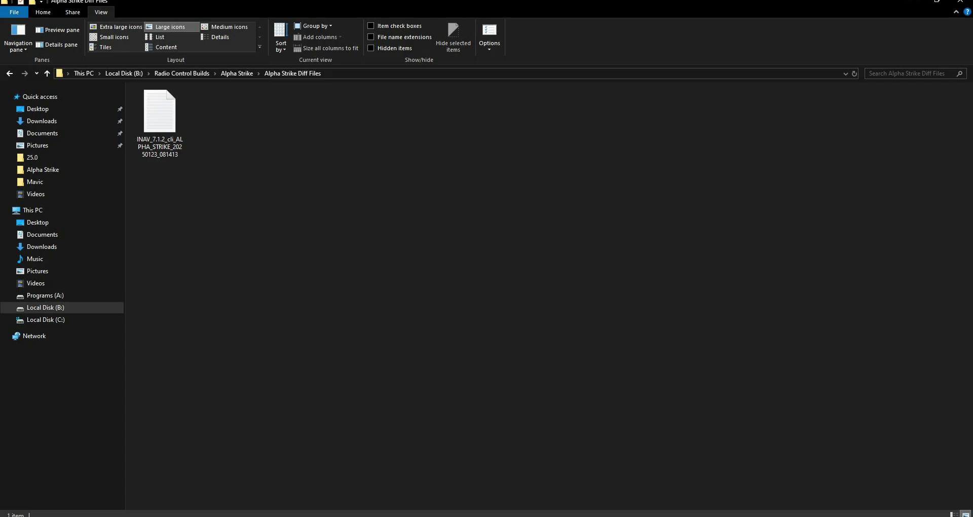
{"action": "key", "text": "alt+Tab"}
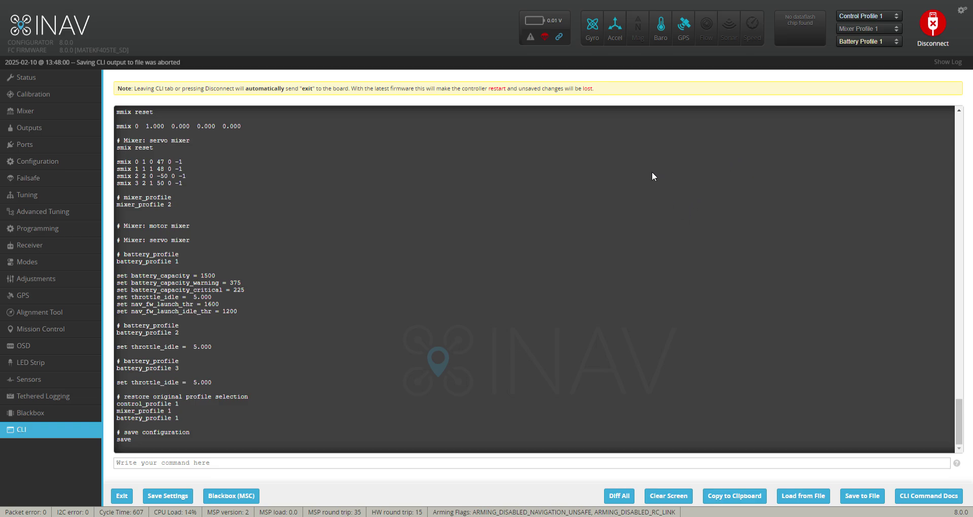
- Disconnect the flight controller and load the online 8.0.0 firmware for the MATEKF405TE SD target in the Firmware Flasher
{"action": "left_click", "coordinate": [934, 24]}
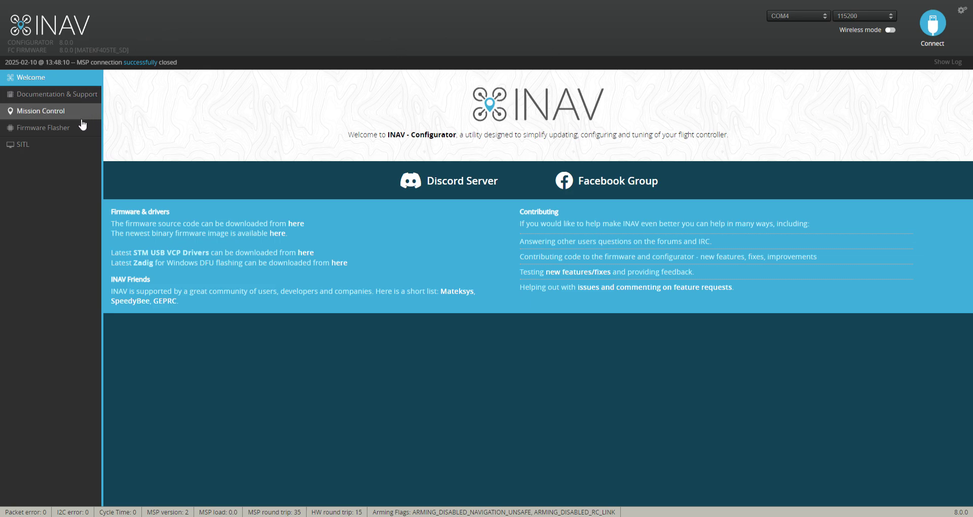
{"action": "left_click", "coordinate": [39, 130]}
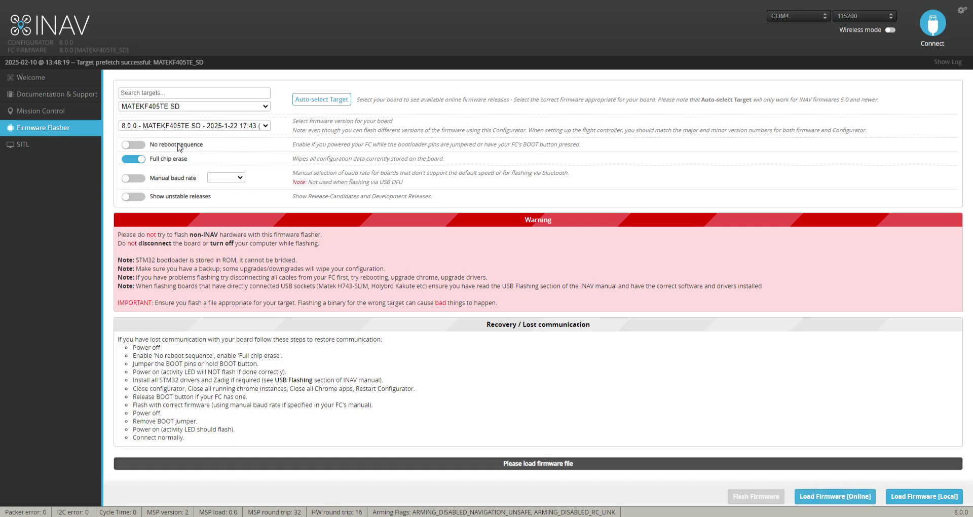
{"action": "left_click", "coordinate": [844, 498]}
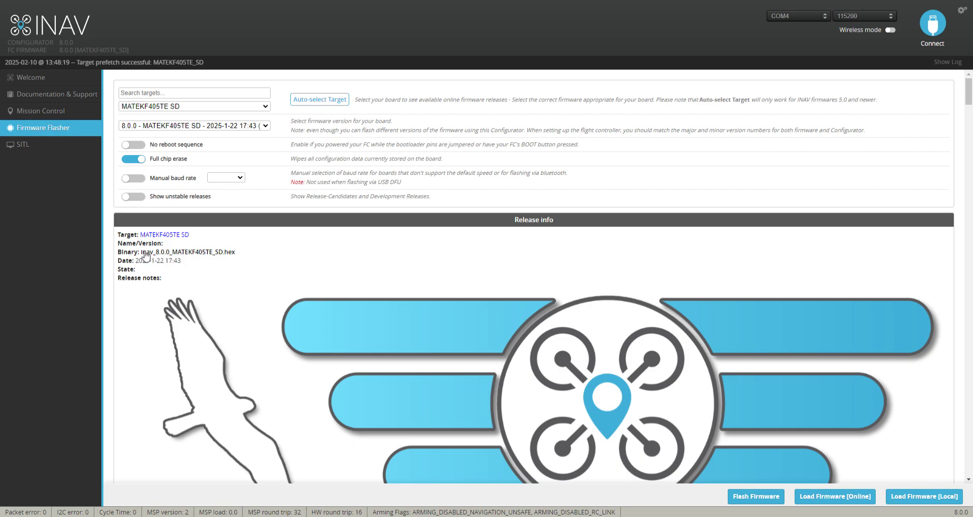
- Review the loaded firmware's binary name and the INAV 8.0.0 release notes, including the upgrade instructions and changed CLI settings
{"action": "left_click_drag", "start_coordinate": [141, 252], "coordinate": [172, 253]}
{"action": "scroll", "coordinate": [421, 253], "scroll_direction": "down", "scroll_amount": 5}
{"action": "scroll", "coordinate": [435, 251], "scroll_direction": "down", "scroll_amount": 2}
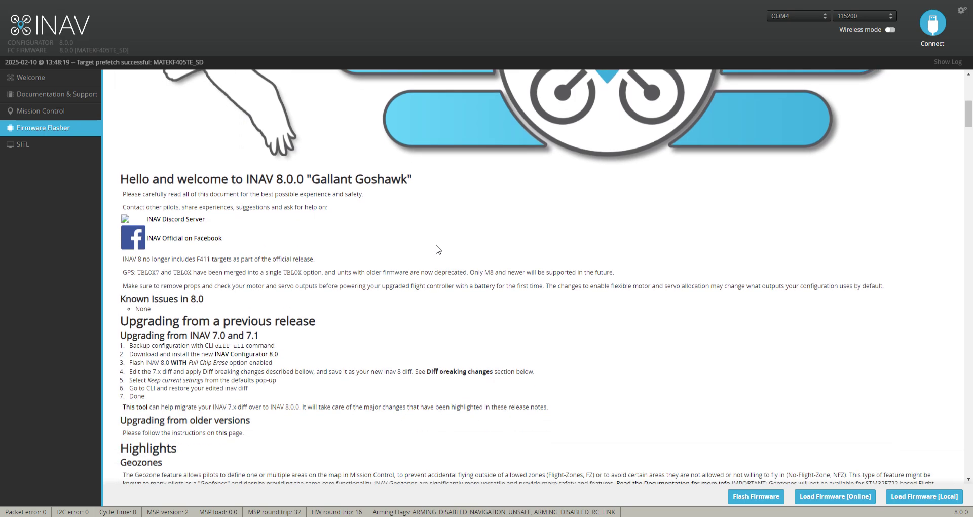
{"action": "scroll", "coordinate": [367, 246], "scroll_direction": "down", "scroll_amount": 5}
{"action": "scroll", "coordinate": [347, 252], "scroll_direction": "up", "scroll_amount": 3}
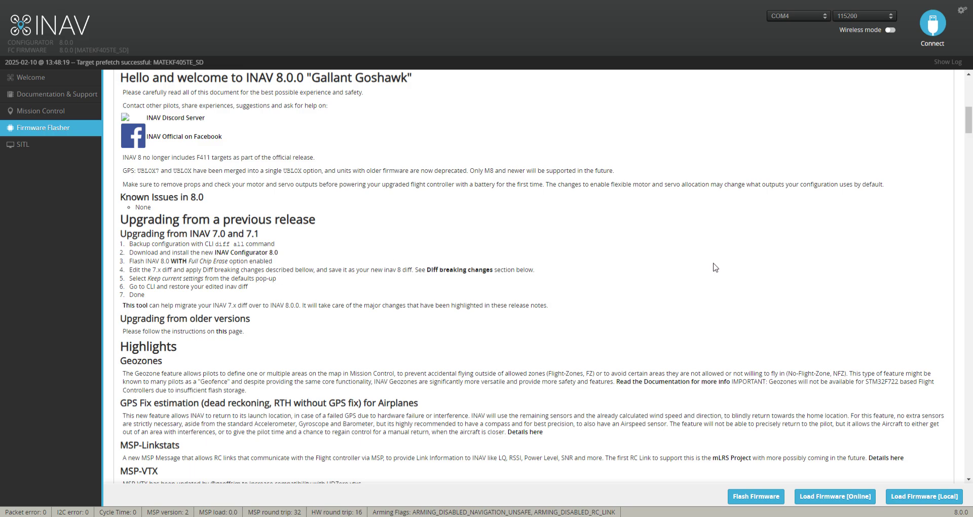
{"action": "scroll", "coordinate": [738, 270], "scroll_direction": "down", "scroll_amount": 3}
{"action": "scroll", "coordinate": [742, 272], "scroll_direction": "down", "scroll_amount": 20}
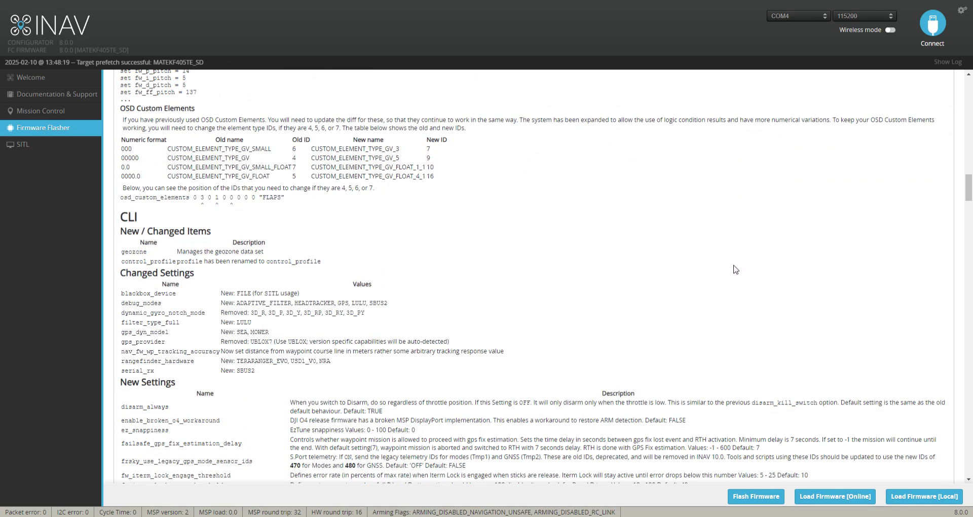
{"action": "scroll", "coordinate": [736, 269], "scroll_direction": "down", "scroll_amount": 20}
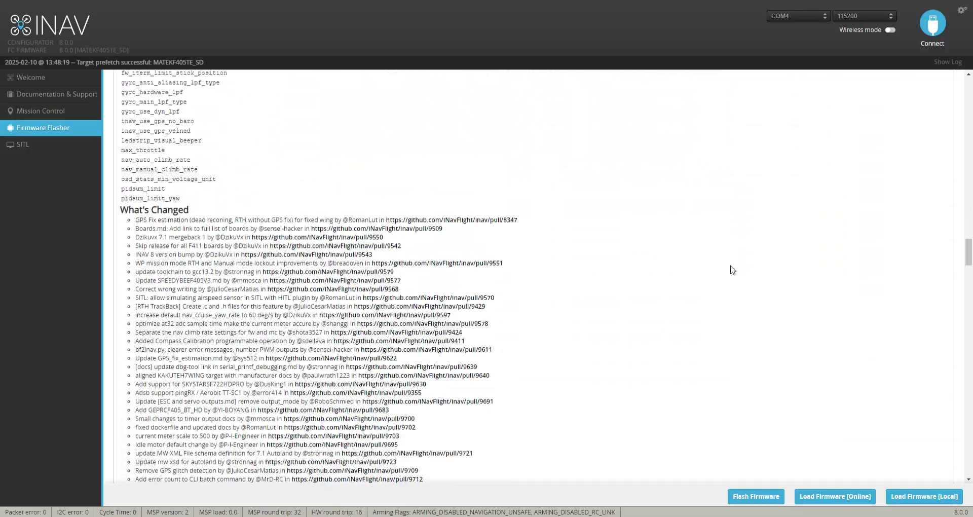
{"action": "scroll", "coordinate": [733, 270], "scroll_direction": "down", "scroll_amount": 20}
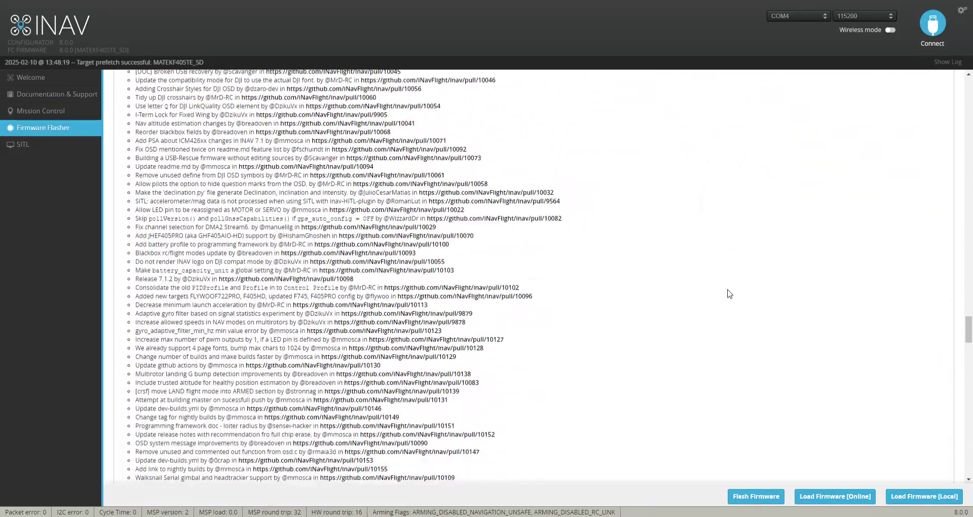
{"action": "scroll", "coordinate": [730, 296], "scroll_direction": "down", "scroll_amount": 20}
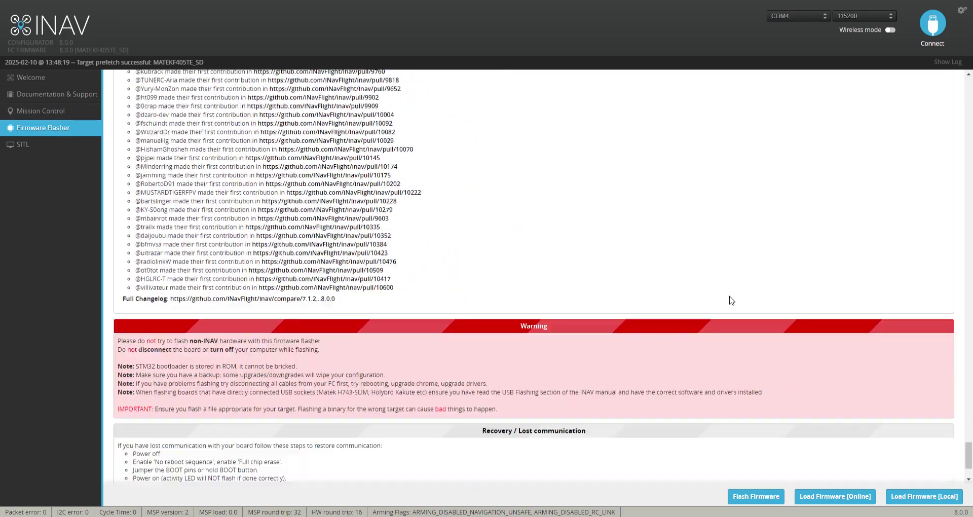
{"action": "scroll", "coordinate": [731, 301], "scroll_direction": "down", "scroll_amount": 2}
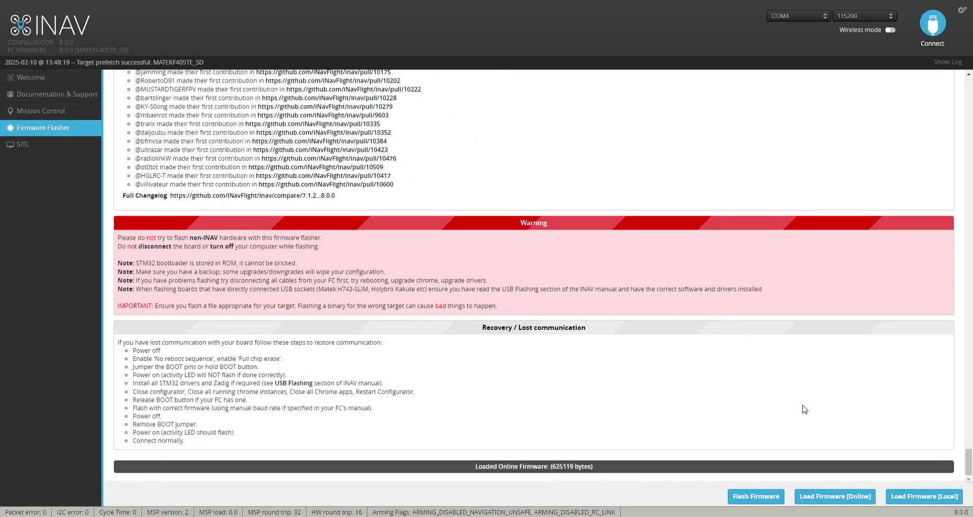
- Flash the loaded firmware to the board and reconnect to the flight controller on COM4
{"action": "left_click", "coordinate": [765, 497]}
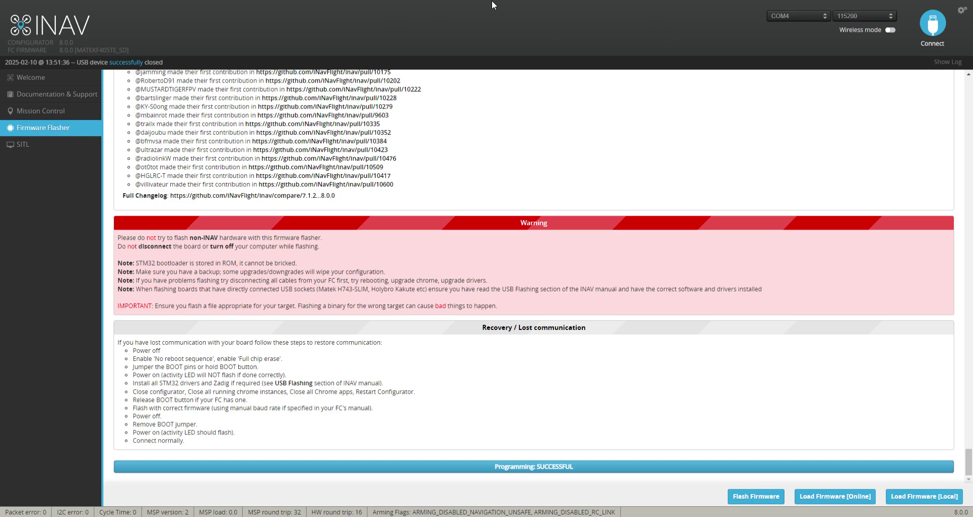
{"action": "left_click", "coordinate": [36, 81]}
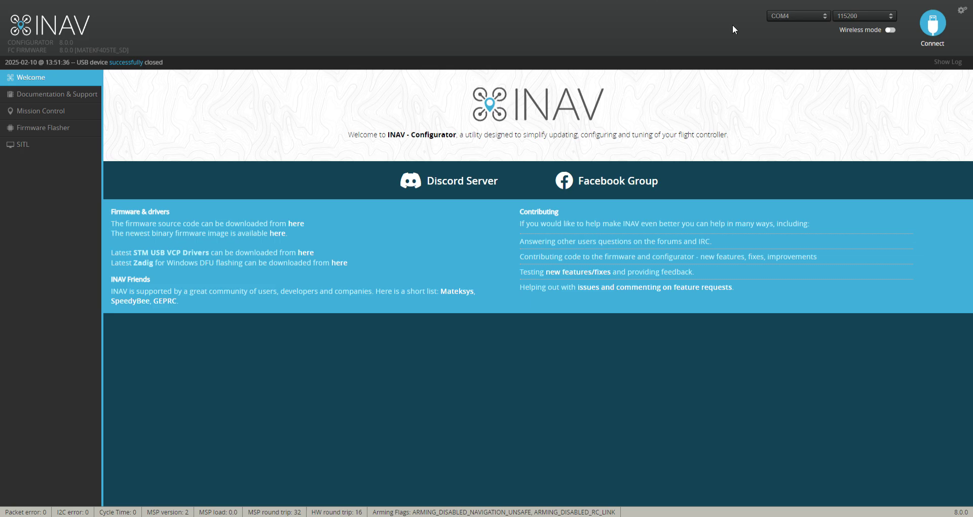
{"action": "left_click", "coordinate": [932, 25]}
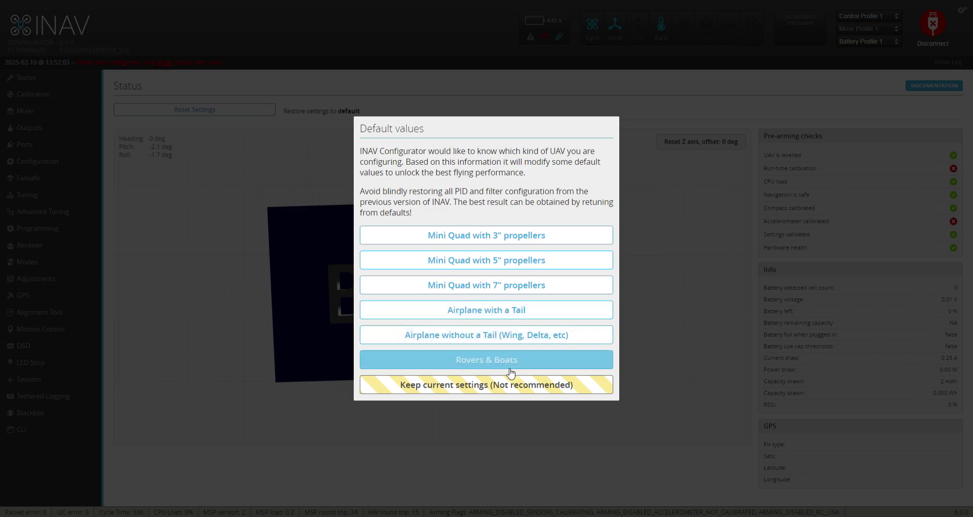
- Apply the defaults for an airplane without a tail and skip the receiver and GPS wizards
{"action": "left_click", "coordinate": [482, 336]}
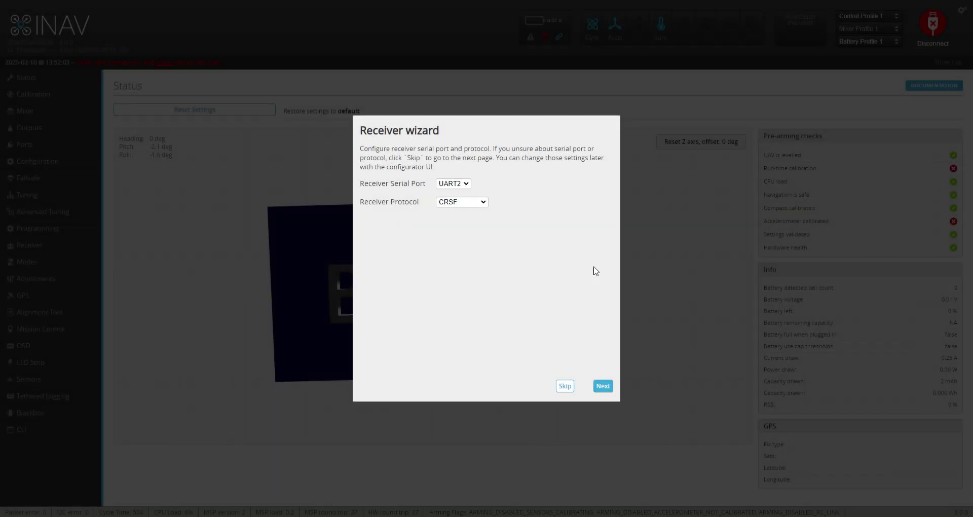
{"action": "left_click", "coordinate": [565, 387]}
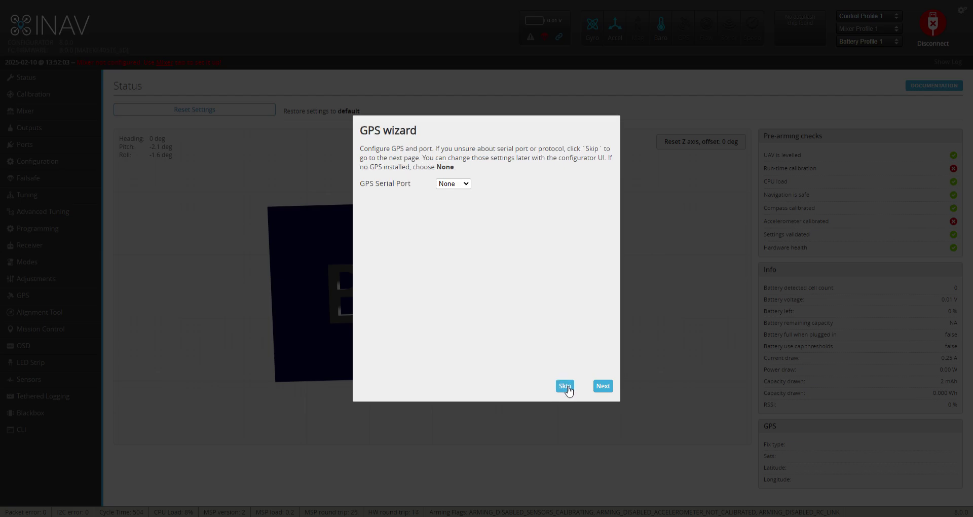
{"action": "left_click", "coordinate": [565, 386]}
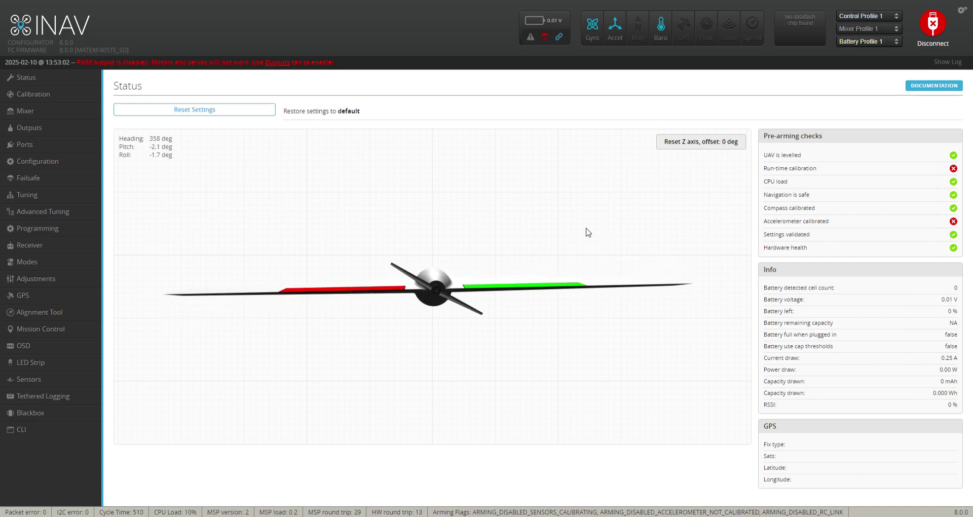
- Load the saved INAV 7.1.2 diff file into the CLI and execute its commands
{"action": "left_click", "coordinate": [27, 435]}
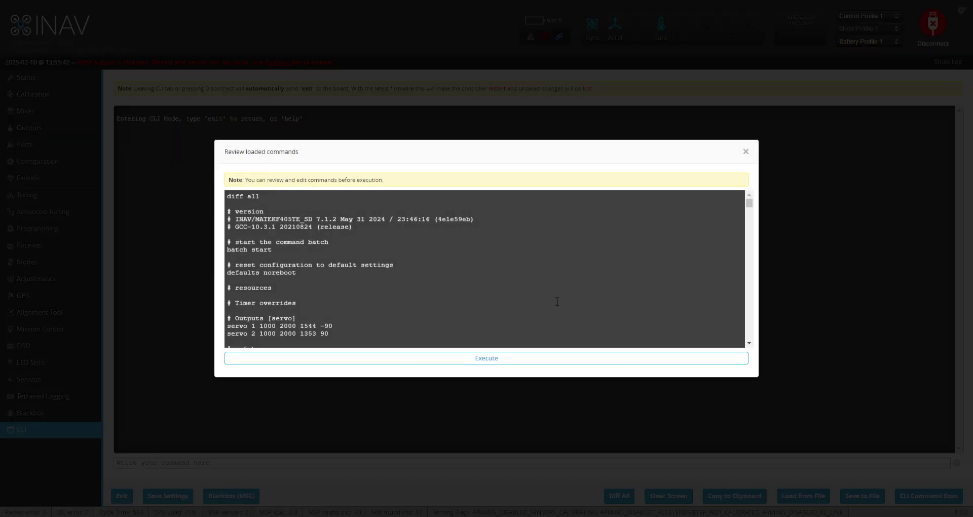
{"action": "left_click", "coordinate": [499, 359]}
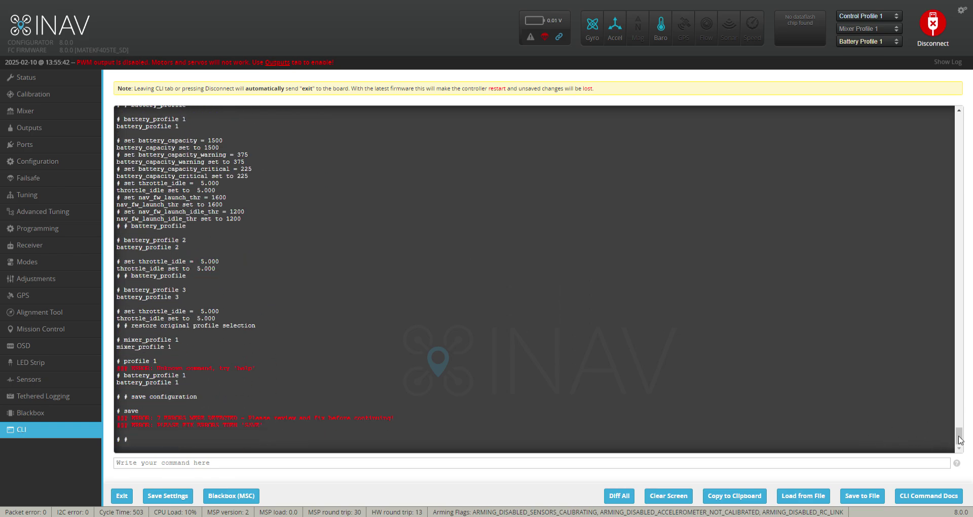
- Examine the CLI output of the restored diff for commands that were rejected
{"action": "left_click_drag", "start_coordinate": [959, 439], "coordinate": [959, 344]}
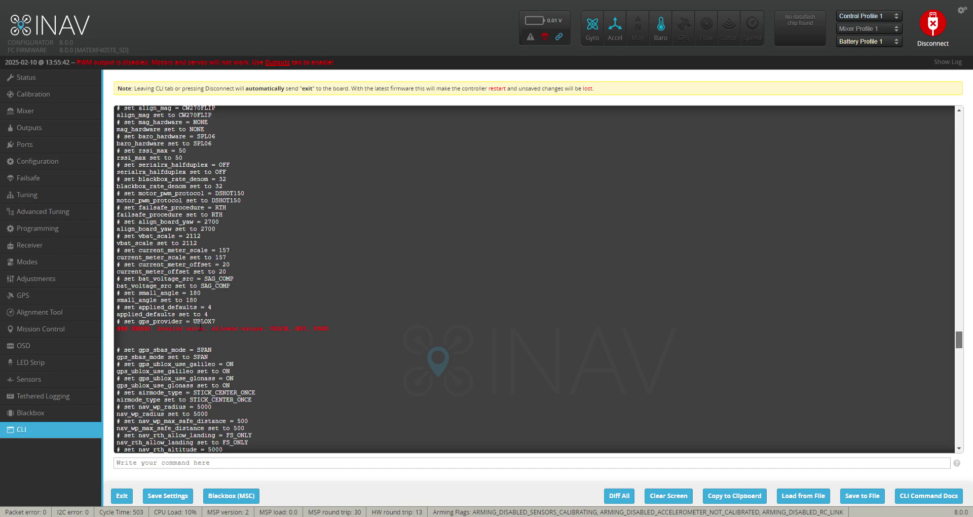
{"action": "left_click_drag", "start_coordinate": [216, 327], "coordinate": [217, 326]}
{"action": "scroll", "coordinate": [441, 389], "scroll_direction": "up", "scroll_amount": 10}
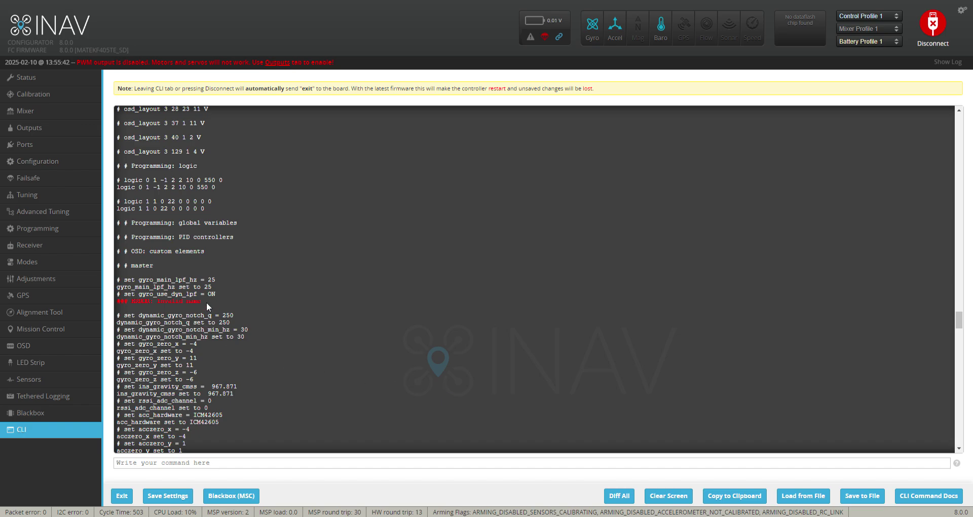
{"action": "scroll", "coordinate": [375, 354], "scroll_direction": "up", "scroll_amount": 15}
{"action": "scroll", "coordinate": [395, 355], "scroll_direction": "up", "scroll_amount": 15}
{"action": "scroll", "coordinate": [400, 358], "scroll_direction": "up", "scroll_amount": 3}
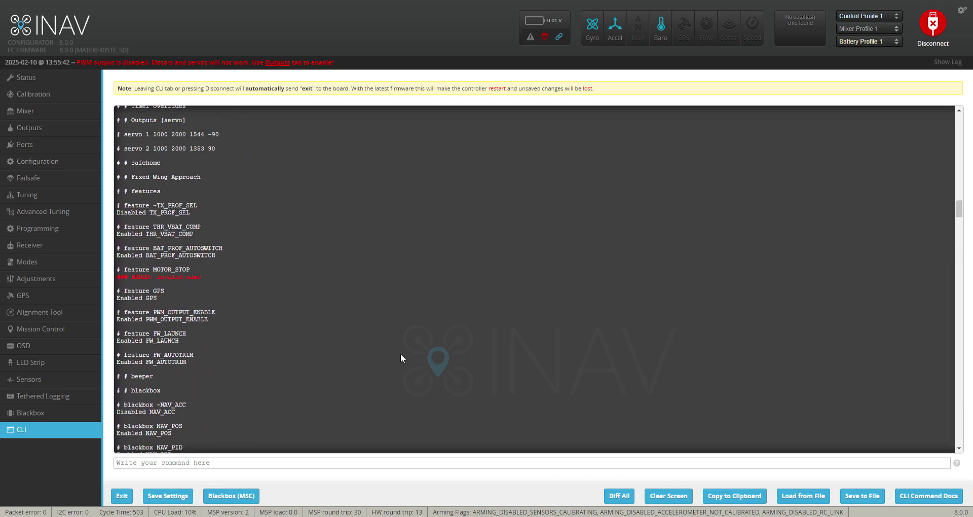
{"action": "scroll", "coordinate": [406, 357], "scroll_direction": "up", "scroll_amount": 20}
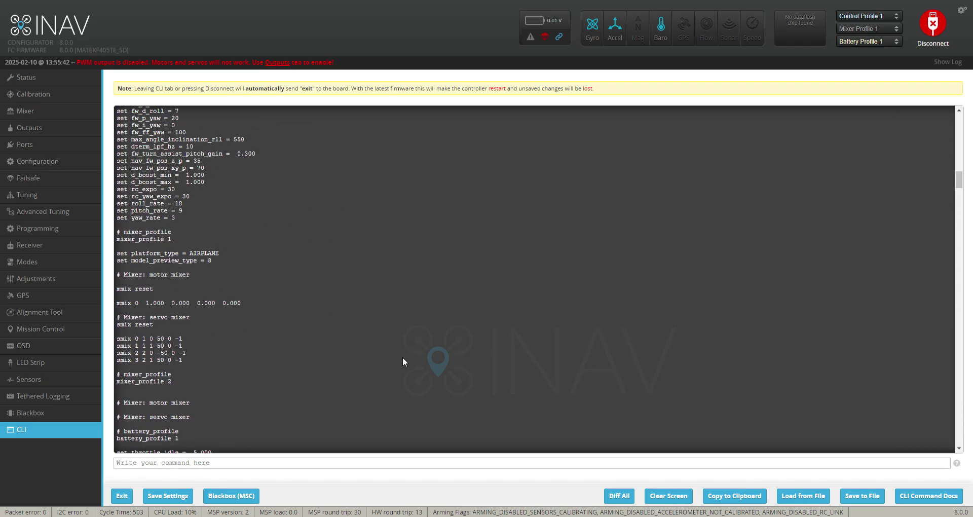
{"action": "scroll", "coordinate": [404, 358], "scroll_direction": "up", "scroll_amount": 20}
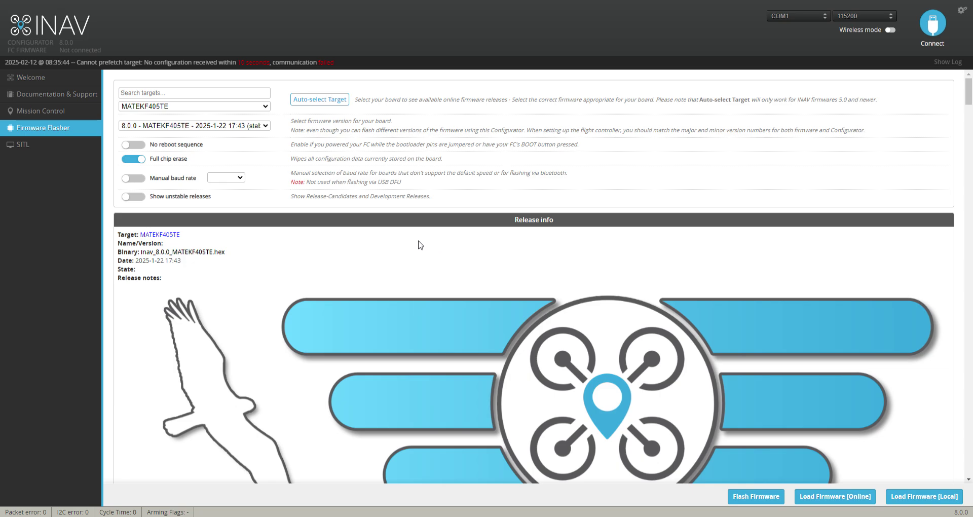
- Read the release notes' diff breaking changes on replacing the profile command with control_profile
{"action": "scroll", "coordinate": [417, 244], "scroll_direction": "down", "scroll_amount": 15}
{"action": "scroll", "coordinate": [415, 248], "scroll_direction": "down", "scroll_amount": 6}
{"action": "scroll", "coordinate": [408, 257], "scroll_direction": "down", "scroll_amount": 6}
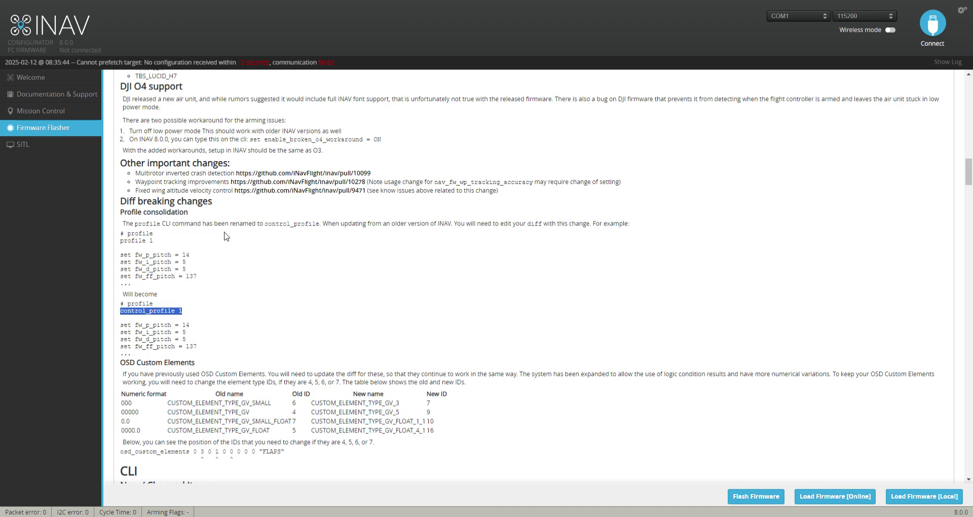
{"action": "left_click_drag", "start_coordinate": [265, 228], "coordinate": [317, 228]}
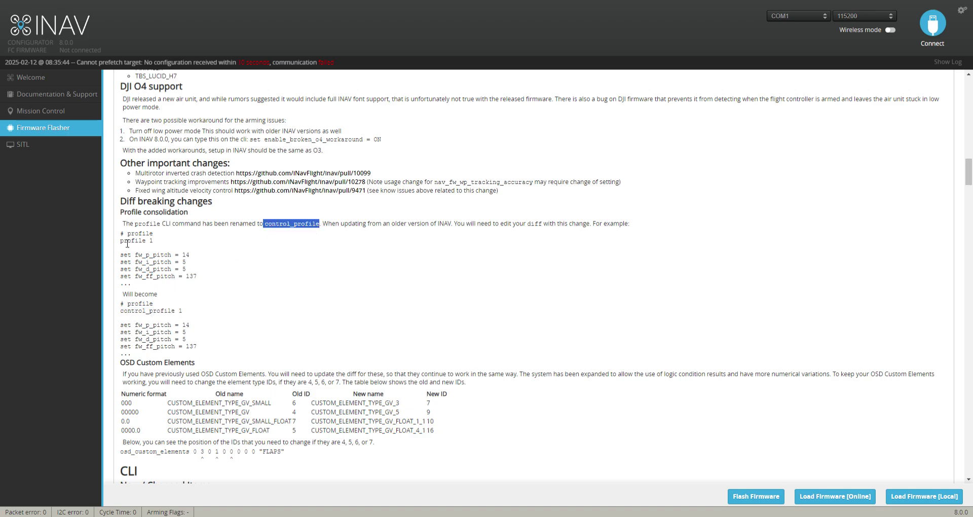
{"action": "left_click_drag", "start_coordinate": [121, 241], "coordinate": [217, 249]}
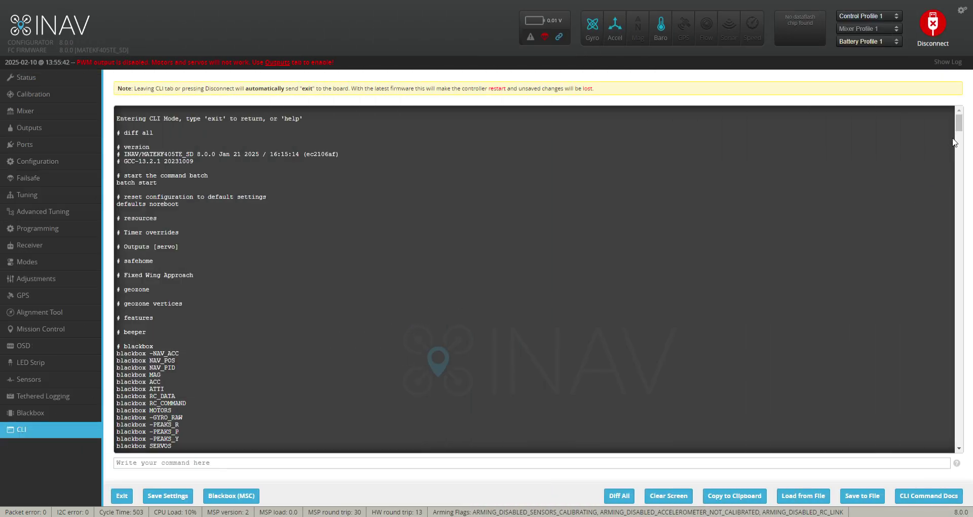
- Save the restored configuration with the CLI save command and reboot the flight controller
{"action": "left_click_drag", "start_coordinate": [959, 129], "coordinate": [970, 500]}
{"action": "left_click", "coordinate": [166, 463]}
{"action": "type", "text": "save"}
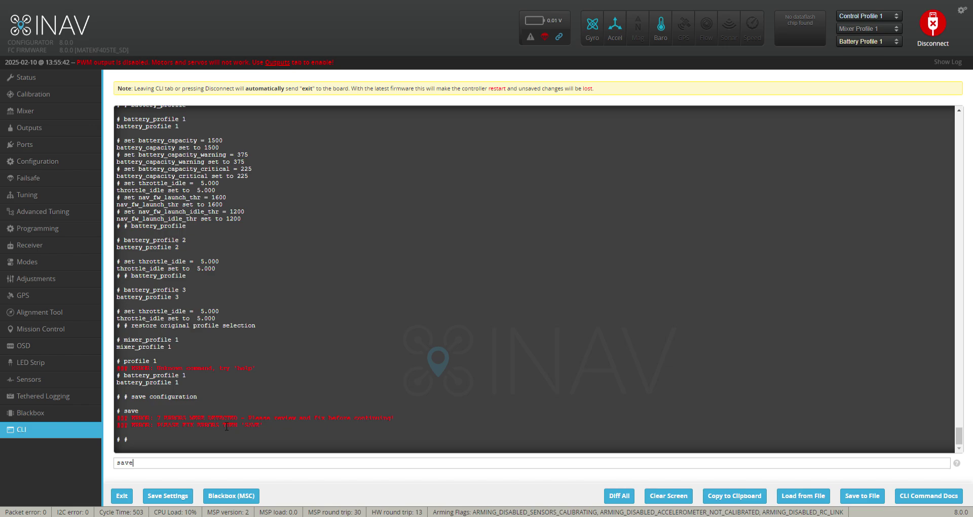
{"action": "key", "text": "Return"}
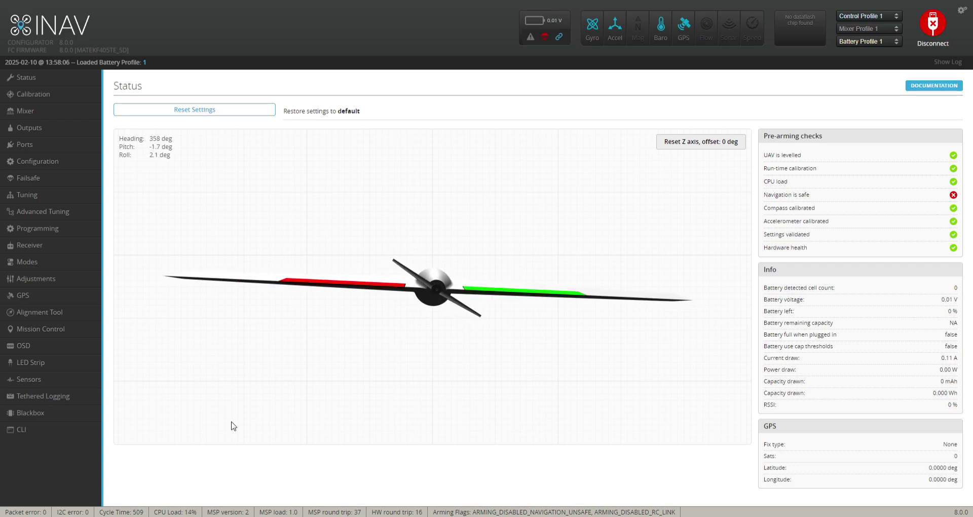
- Check the restored accelerometer calibration values and the flying wing's output mapping, motor mixer and servo mixer rules
{"action": "left_click", "coordinate": [39, 92]}
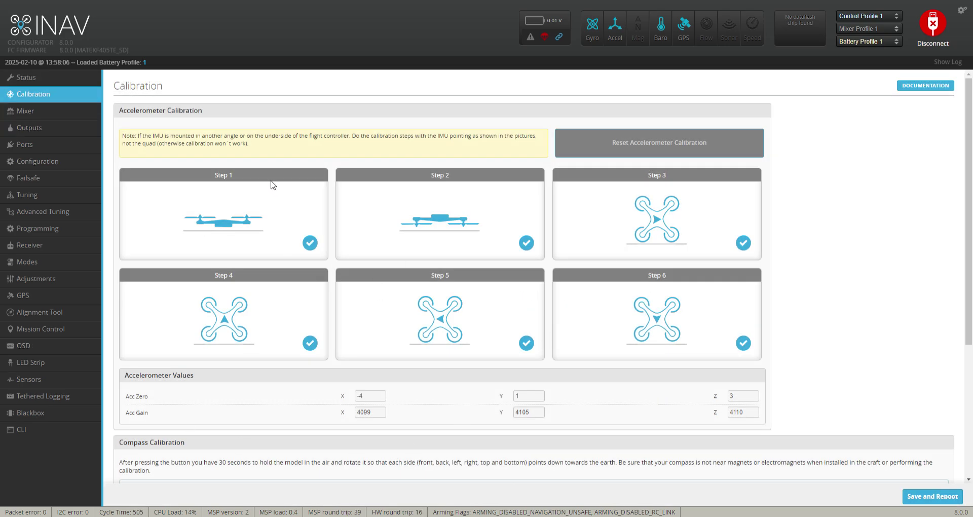
{"action": "left_click", "coordinate": [26, 112]}
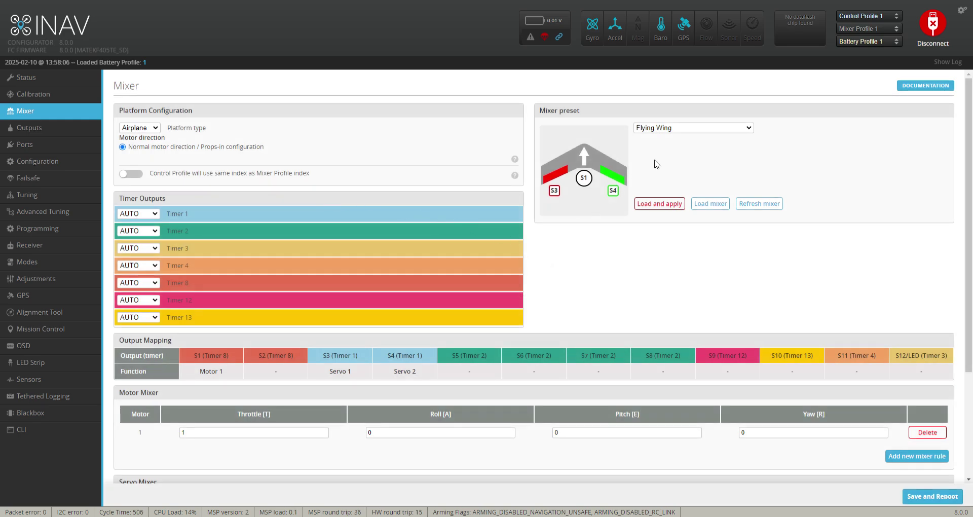
{"action": "scroll", "coordinate": [622, 300], "scroll_direction": "down", "scroll_amount": 3}
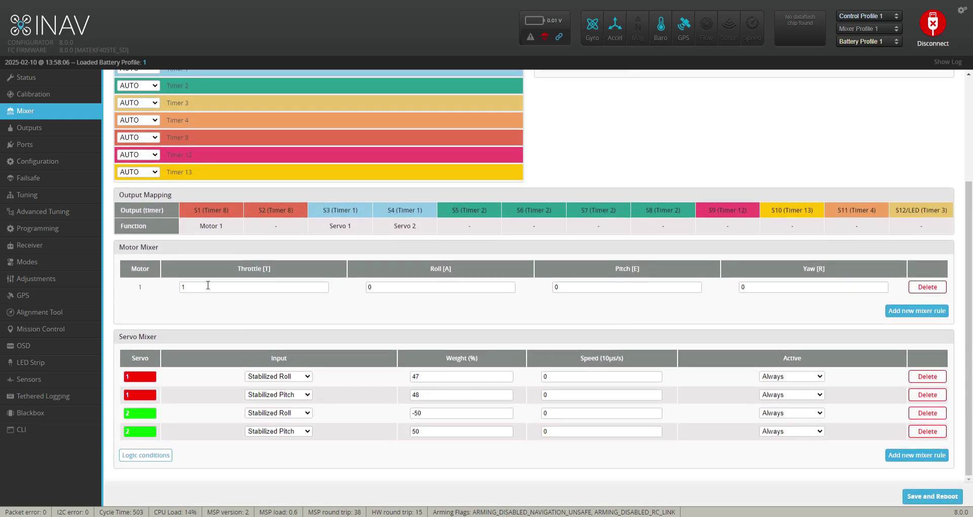
- Check the restored motor and servo output settings, and the UART assignments for MSP, serial receiver and GPS
{"action": "left_click", "coordinate": [28, 131]}
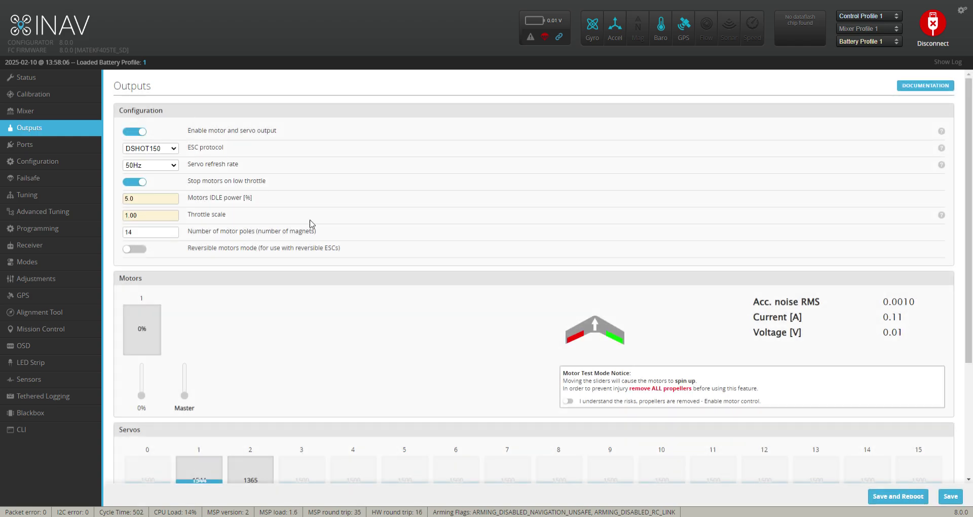
{"action": "scroll", "coordinate": [443, 299], "scroll_direction": "down", "scroll_amount": 3}
{"action": "scroll", "coordinate": [262, 169], "scroll_direction": "up", "scroll_amount": 5}
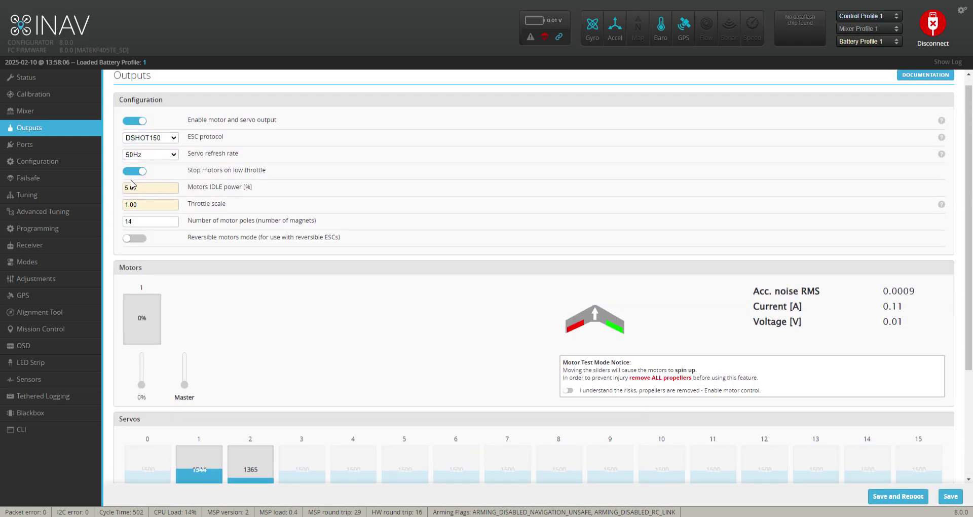
{"action": "left_click", "coordinate": [25, 146]}
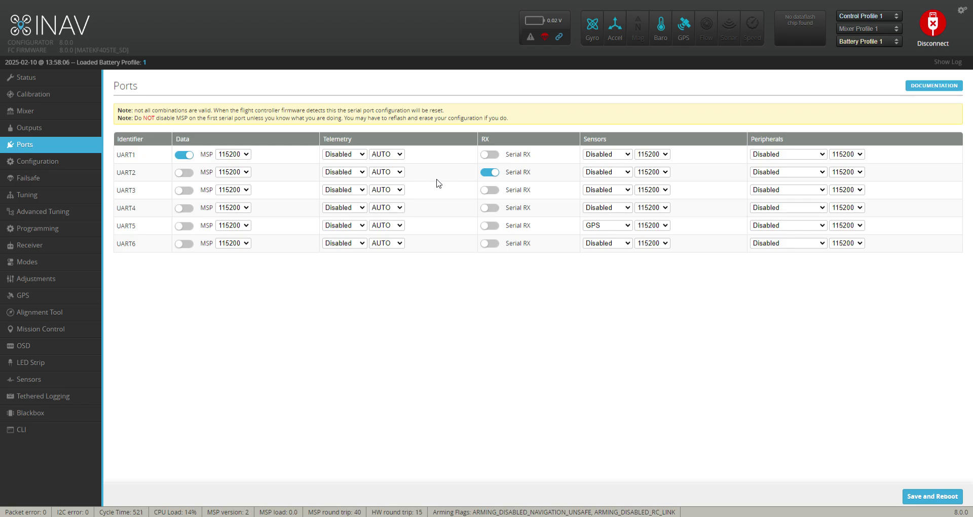
- Review the restored sensor, feature and battery configuration, and check the selected failsafe procedure
{"action": "left_click", "coordinate": [54, 165]}
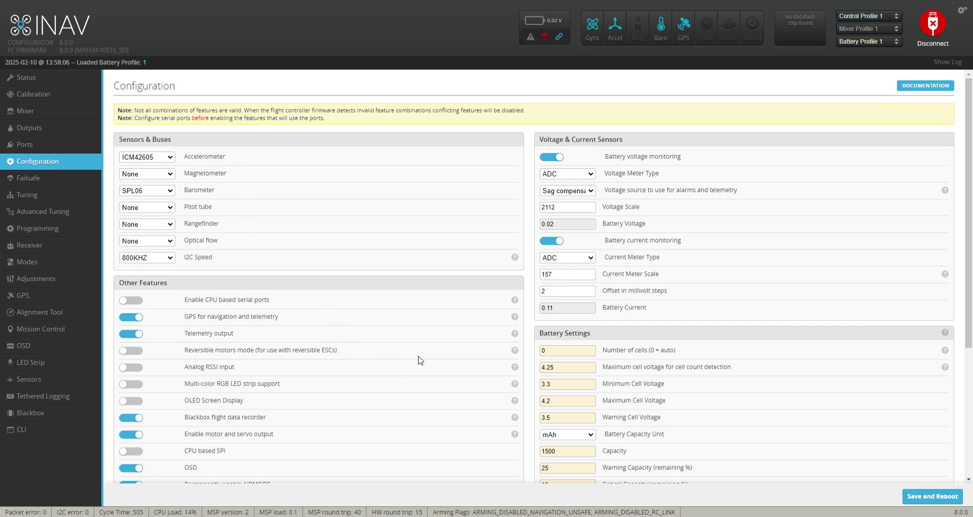
{"action": "scroll", "coordinate": [436, 345], "scroll_direction": "down", "scroll_amount": 4}
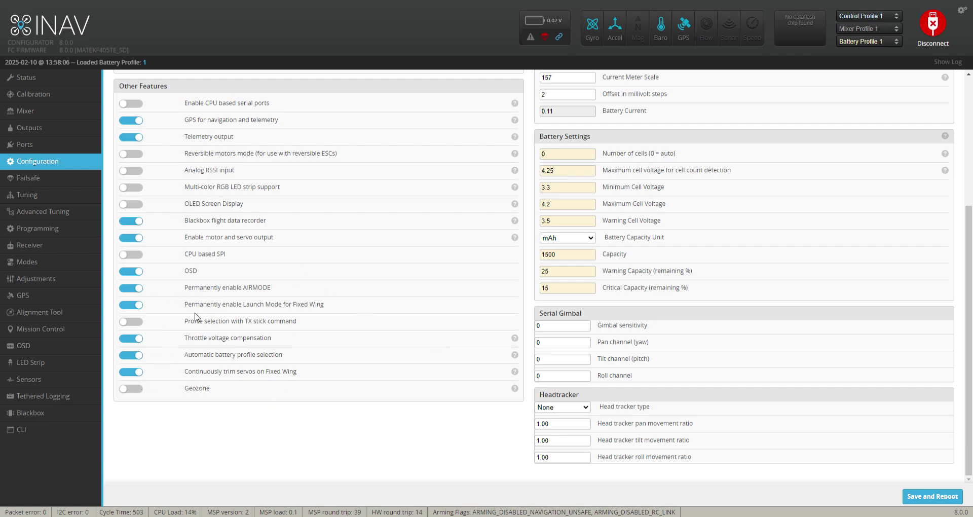
{"action": "scroll", "coordinate": [376, 338], "scroll_direction": "up", "scroll_amount": 4}
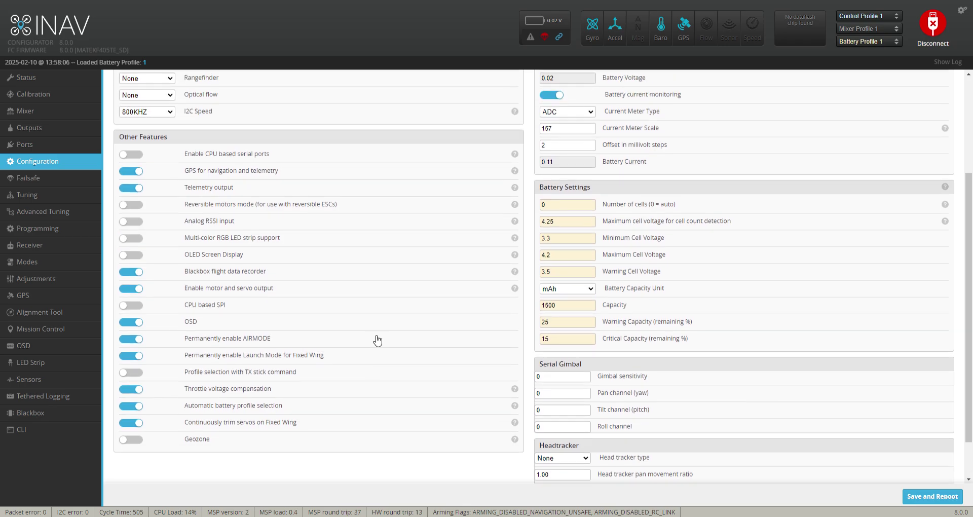
{"action": "scroll", "coordinate": [378, 336], "scroll_direction": "down", "scroll_amount": 4}
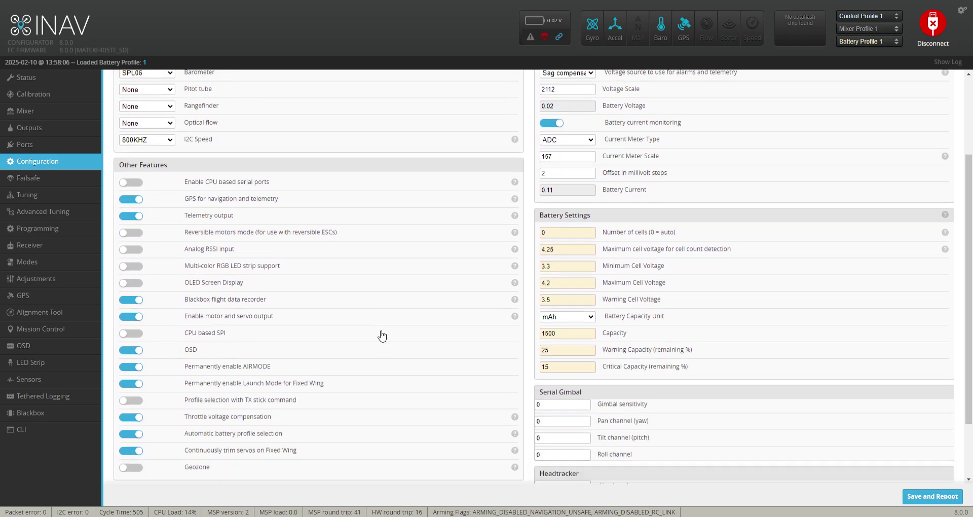
{"action": "left_click", "coordinate": [31, 180]}
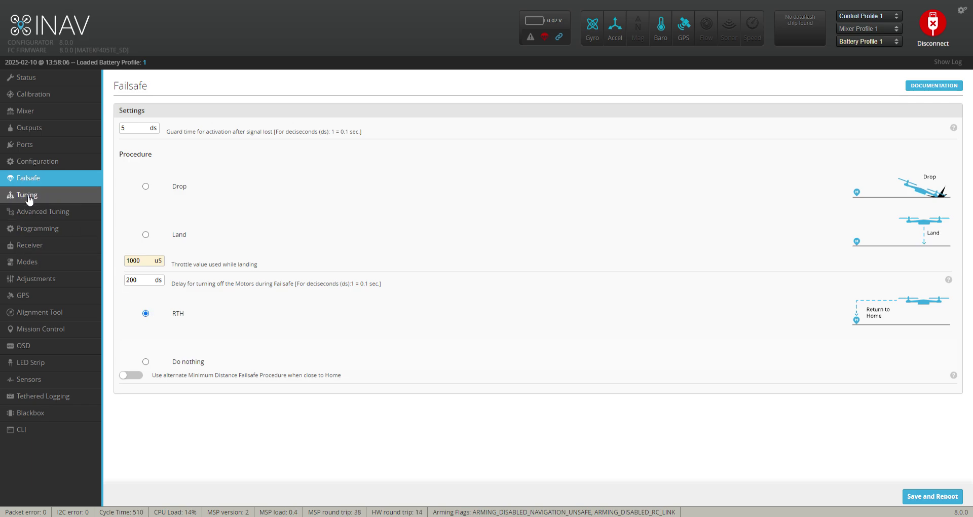
- Review the fixed-wing launch, landing and navigation settings, and the generic RTH and waypoint settings
{"action": "left_click", "coordinate": [59, 213]}
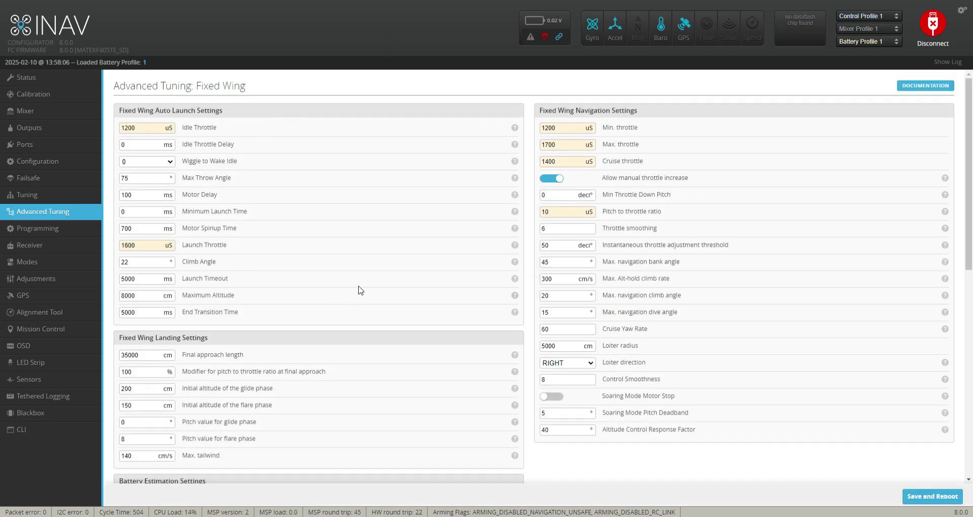
{"action": "scroll", "coordinate": [625, 171], "scroll_direction": "down", "scroll_amount": 9}
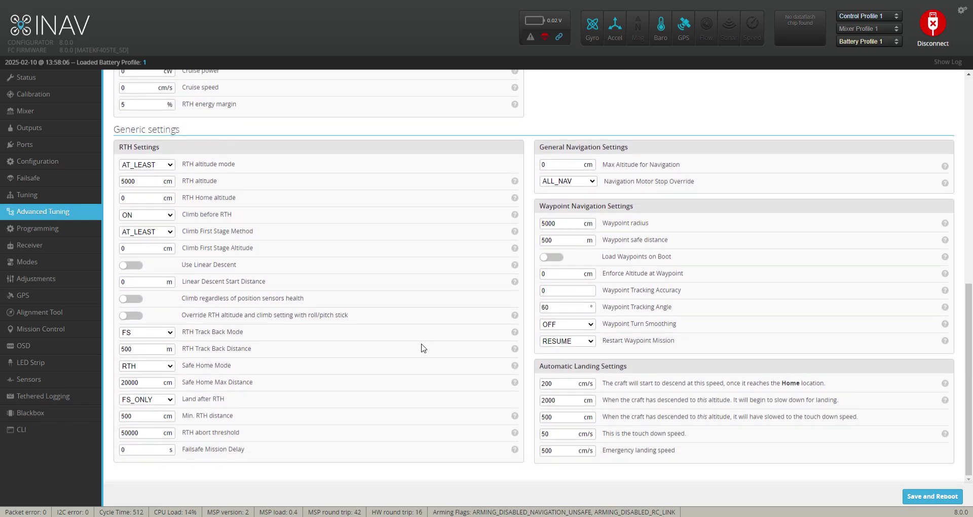
{"action": "scroll", "coordinate": [423, 347], "scroll_direction": "up", "scroll_amount": 9}
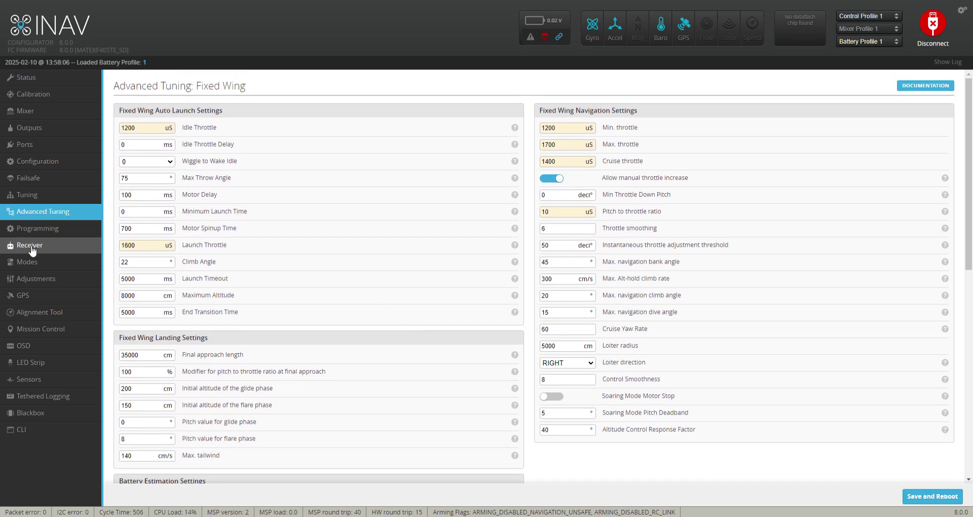
- Check the receiver type, channel map and channel values, and review the flight mode channel ranges from ARM to BEEPER
{"action": "left_click", "coordinate": [30, 245]}
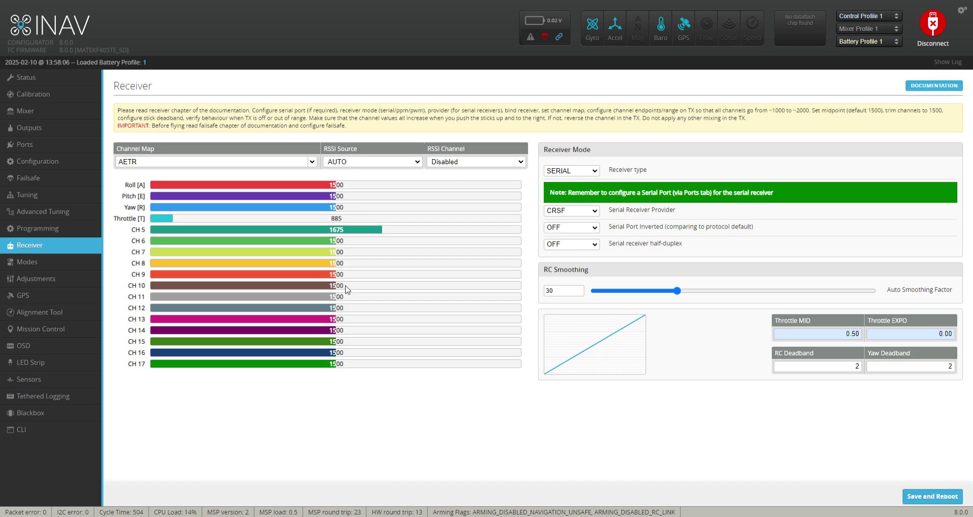
{"action": "left_click", "coordinate": [35, 264]}
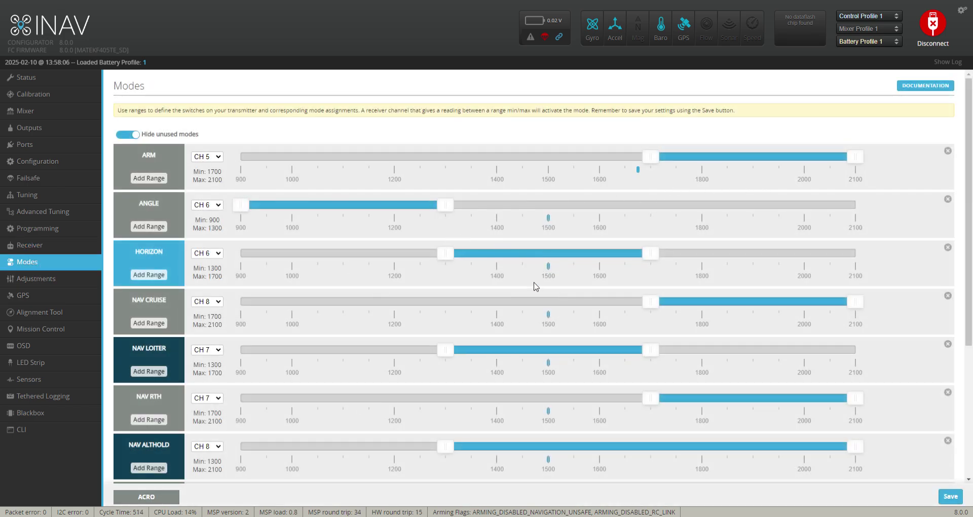
{"action": "scroll", "coordinate": [567, 416], "scroll_direction": "down", "scroll_amount": 2}
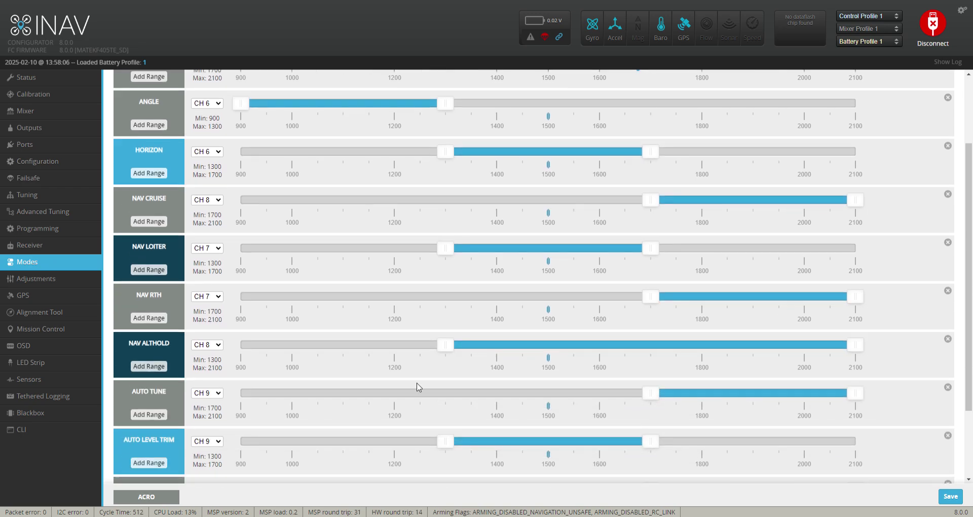
{"action": "scroll", "coordinate": [419, 387], "scroll_direction": "down", "scroll_amount": 2}
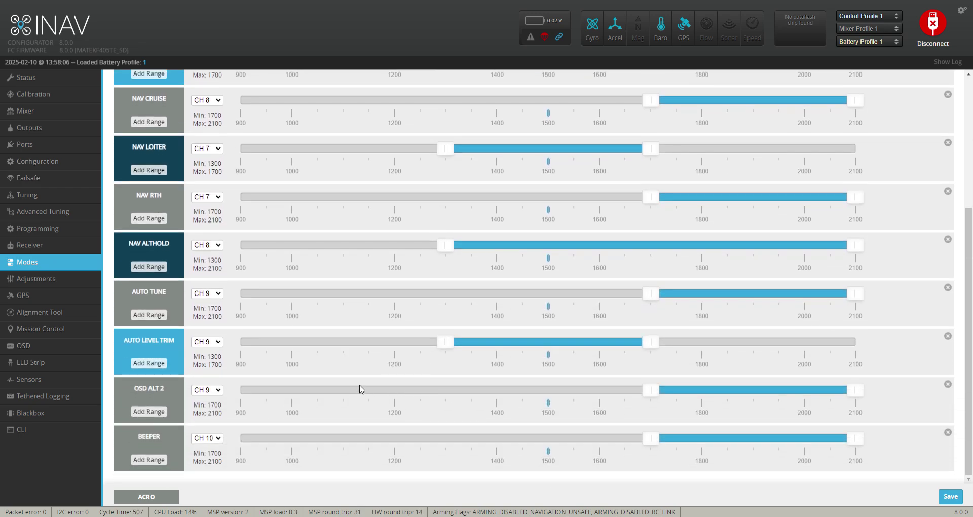
{"action": "scroll", "coordinate": [410, 399], "scroll_direction": "up", "scroll_amount": 2}
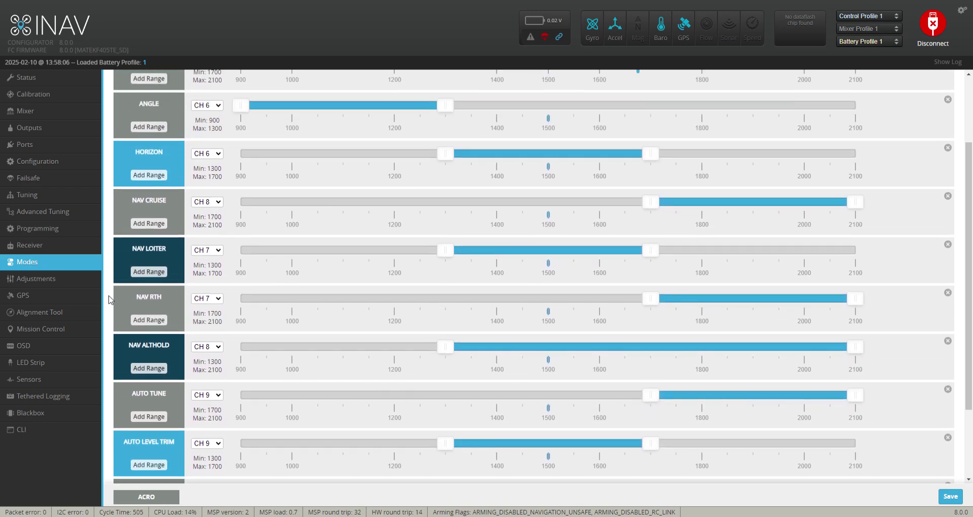
- Check the GPS configuration and its message statistics, and view the restored OSD setup
{"action": "left_click", "coordinate": [24, 296]}
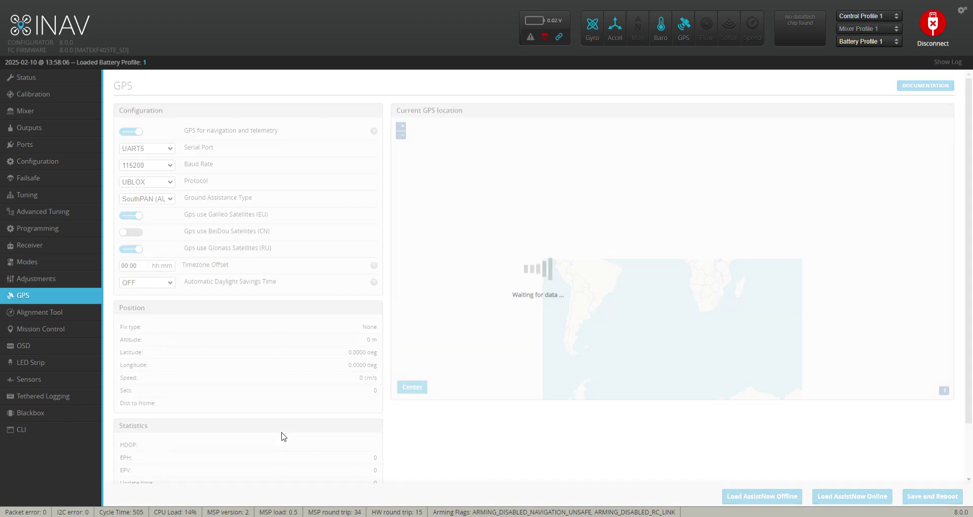
{"action": "scroll", "coordinate": [307, 398], "scroll_direction": "down", "scroll_amount": 2}
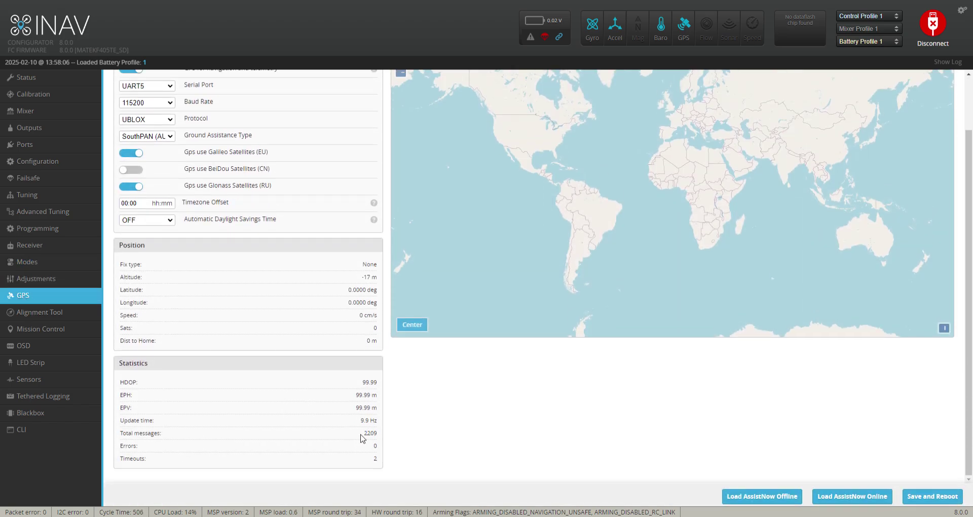
{"action": "left_click", "coordinate": [26, 350]}
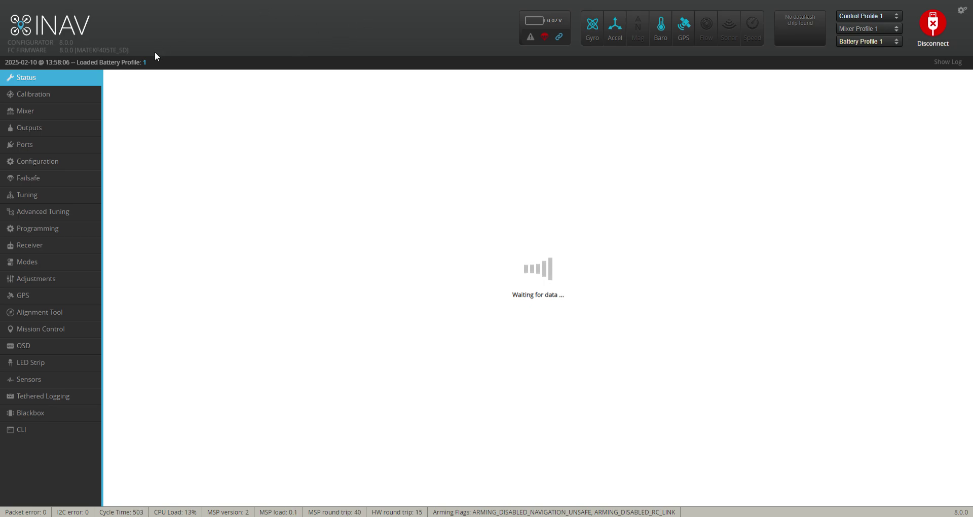
- Disconnect the flight controller from the configurator
{"action": "left_click", "coordinate": [930, 25]}
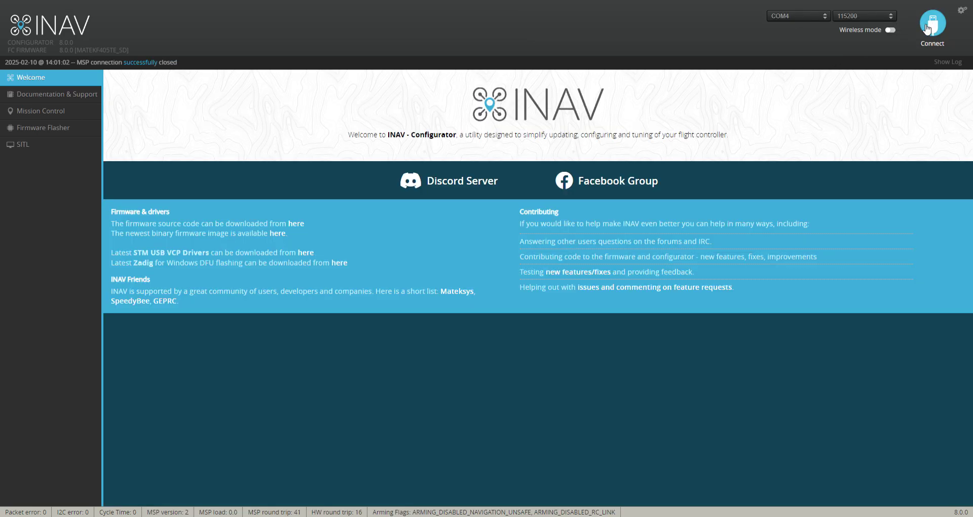